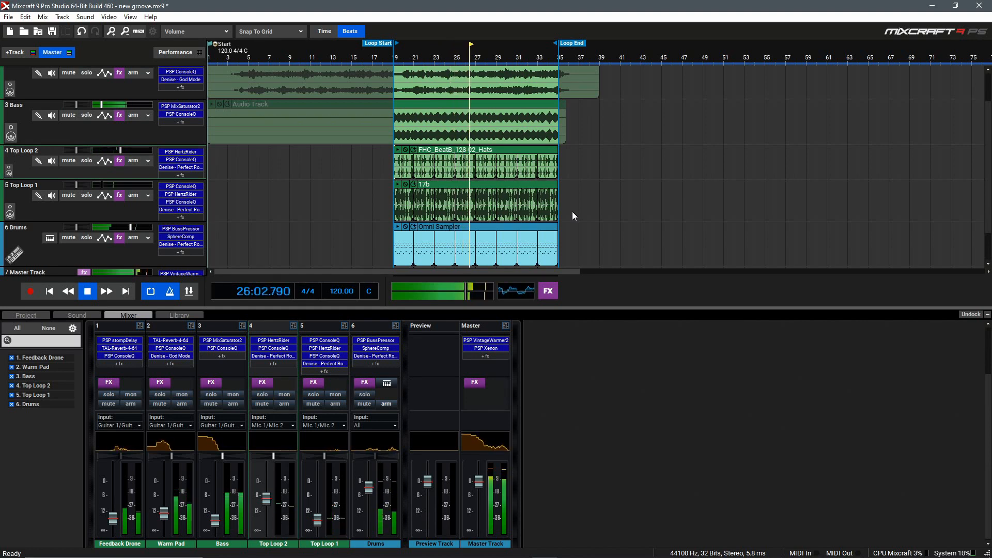
Step: Stop playback and inspect the Perfect Room reverb settings on Top Loop 2, Top Loop 1 and Drums, closing each plugin window
key(space)
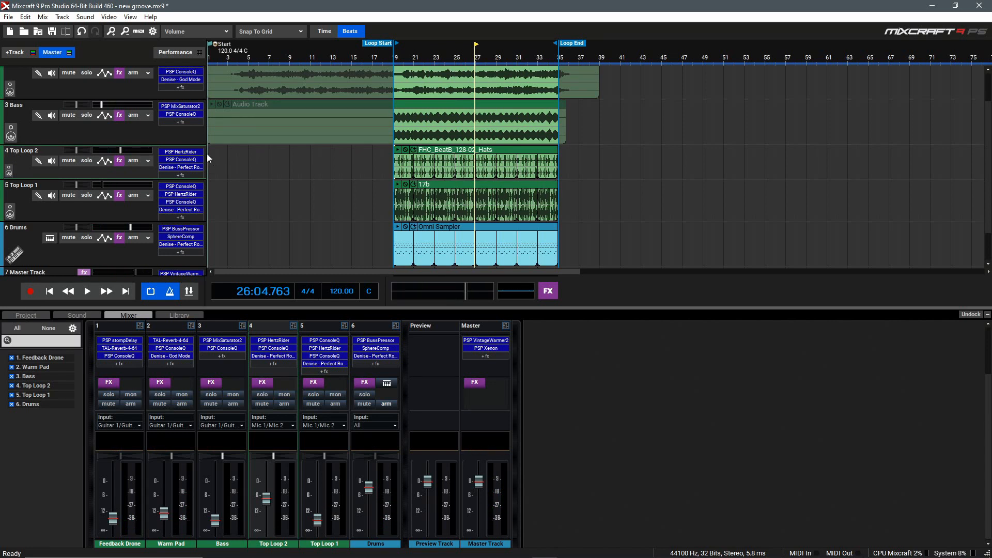
double_click(178, 167)
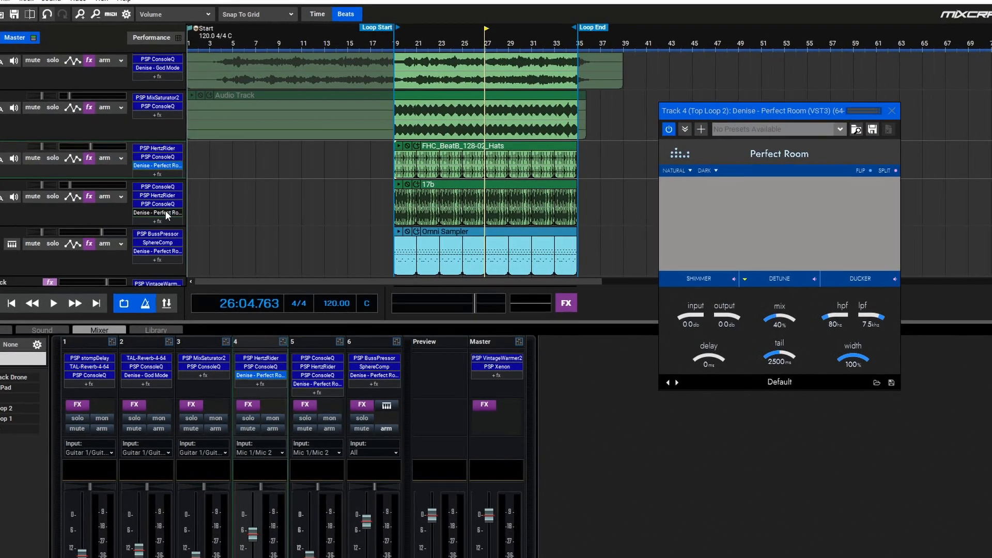
double_click(180, 209)
double_click(148, 255)
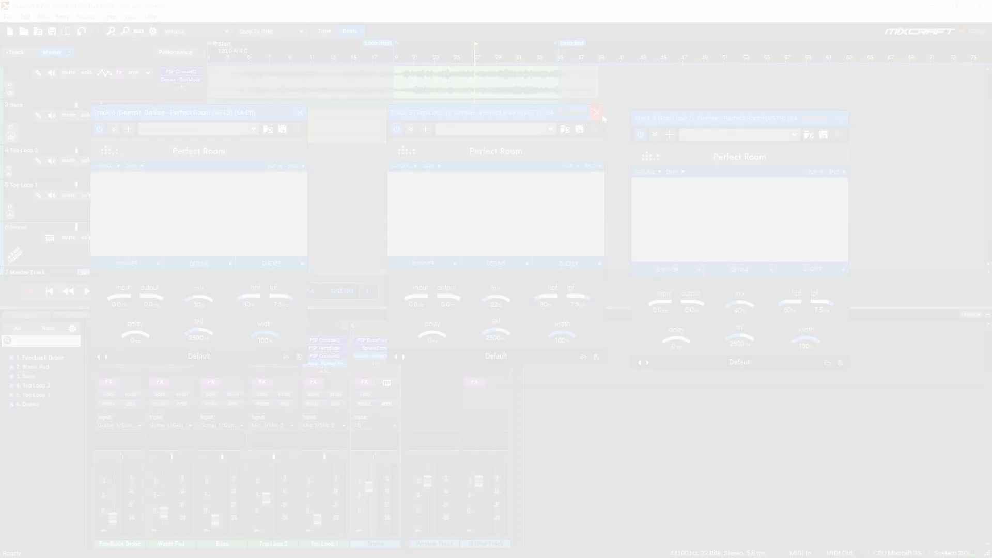
click(597, 112)
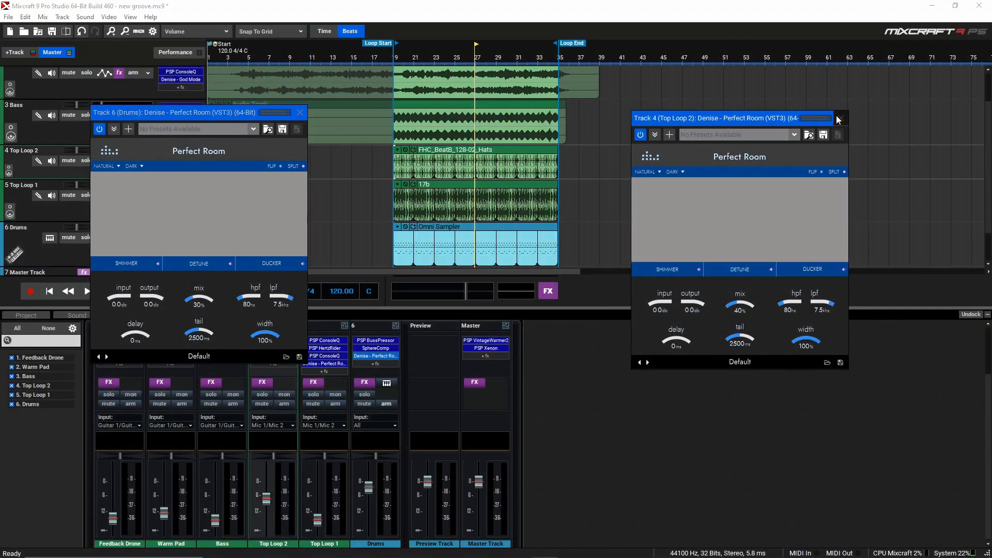
click(843, 118)
click(302, 115)
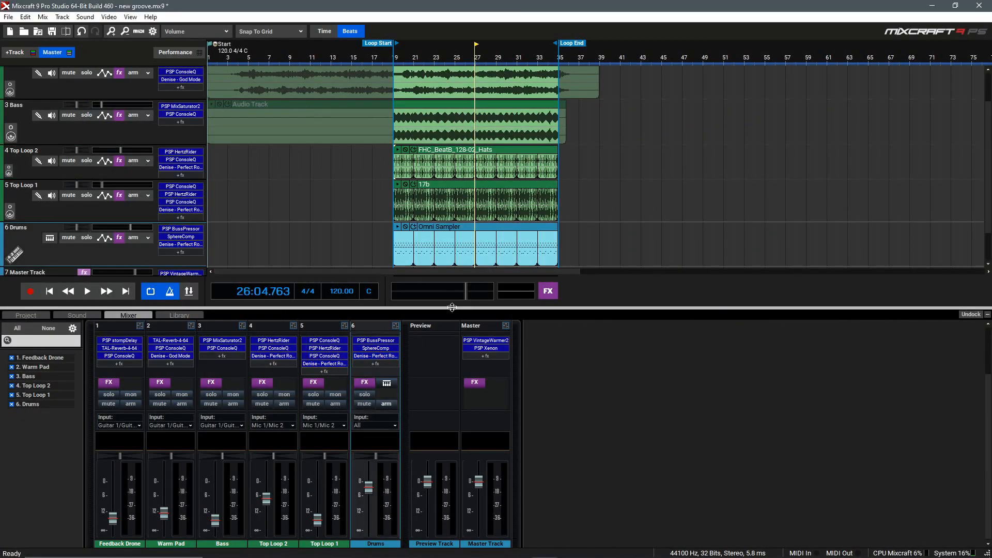
Step: Enlarge the mixer area, insert a send track and rename it "Reverb Send"
drag(451, 307, 427, 182)
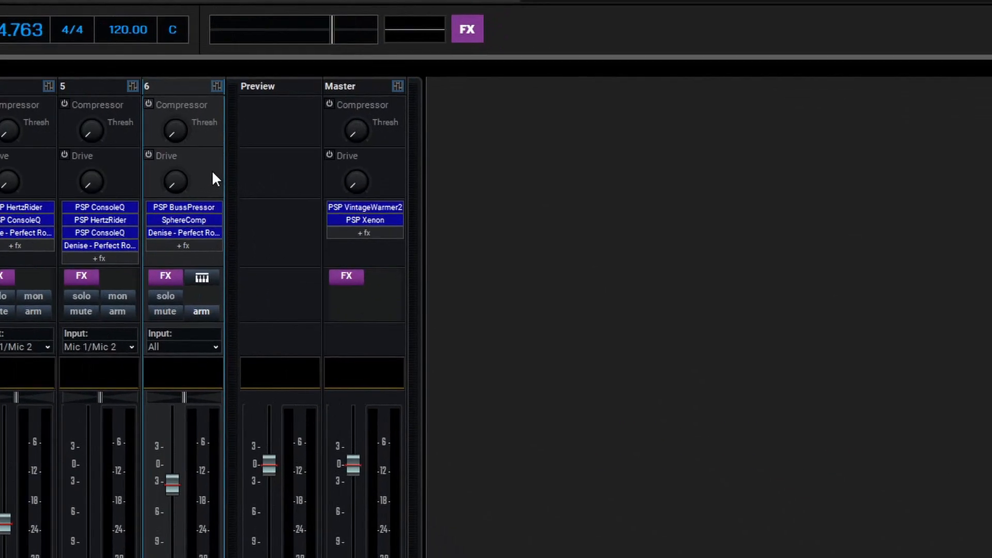
right_click(394, 249)
mouse_move(419, 253)
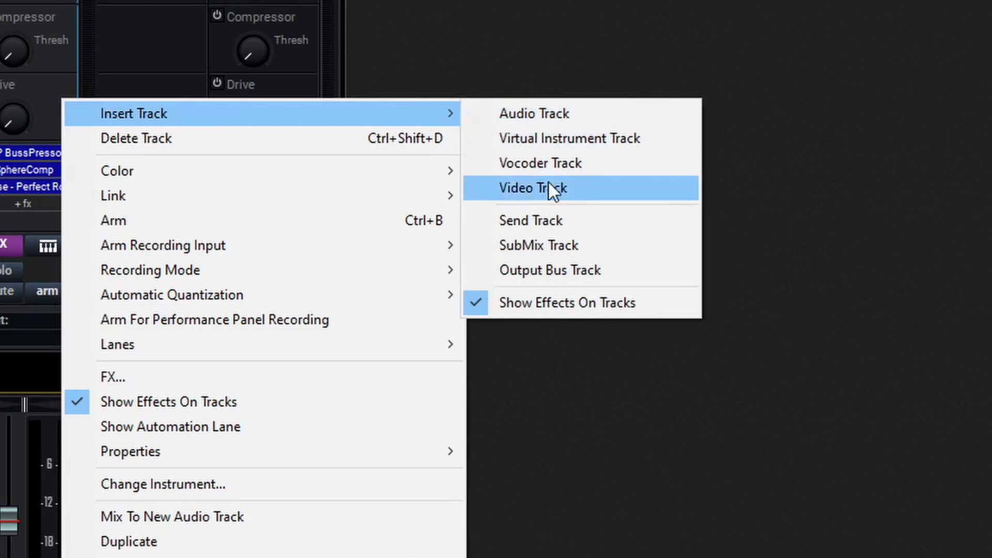
click(551, 214)
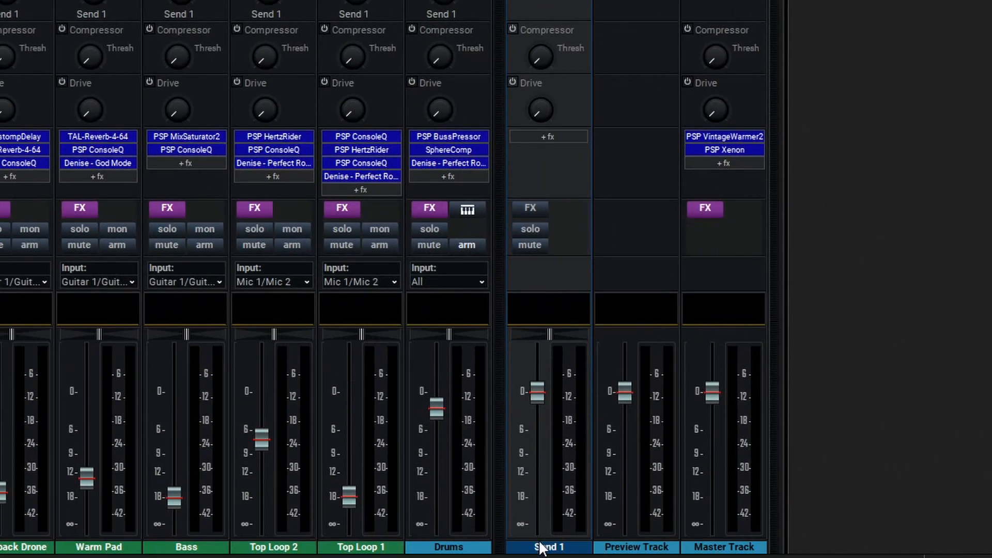
double_click(541, 547)
text(Reverb Send)
key(Return)
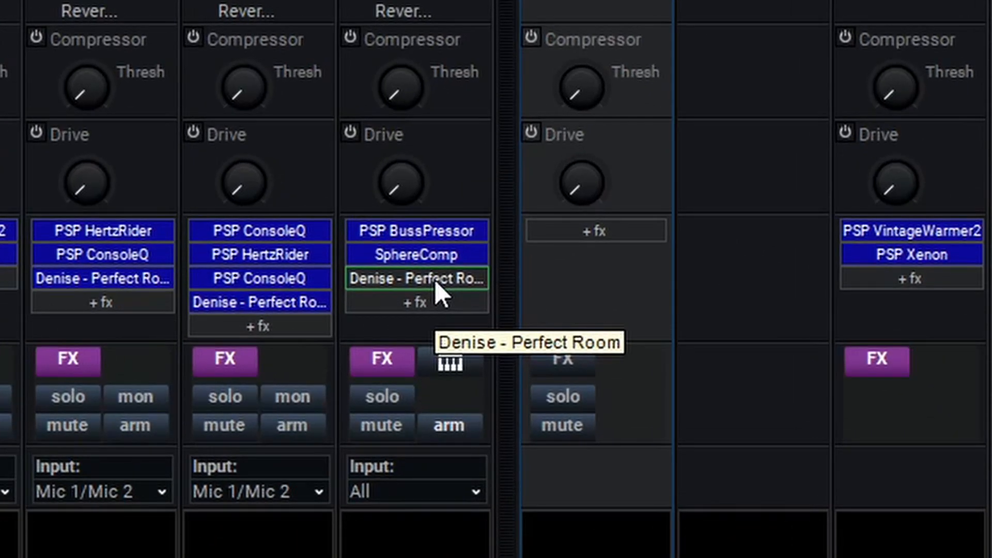
Step: Copy Perfect Room from Drums to the Reverb Send track, and remove it from Drums, Top Loop 1 and Top Loop 2
drag(435, 280, 588, 229)
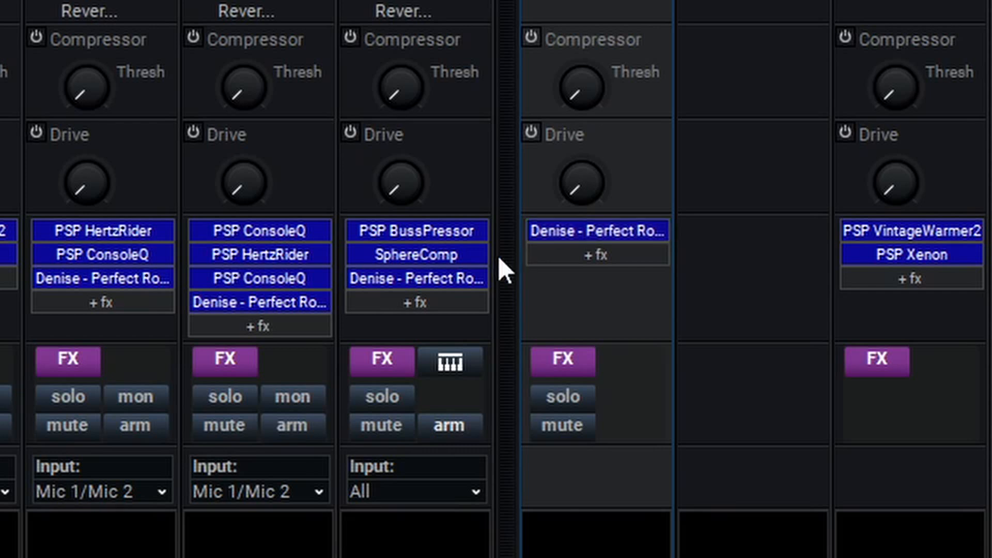
right_click(433, 286)
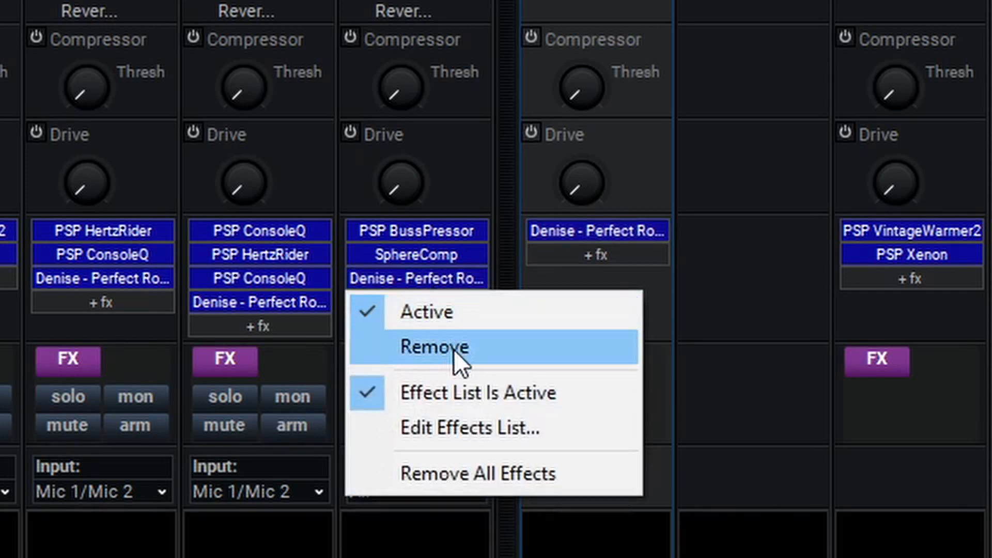
click(454, 349)
right_click(290, 304)
click(279, 370)
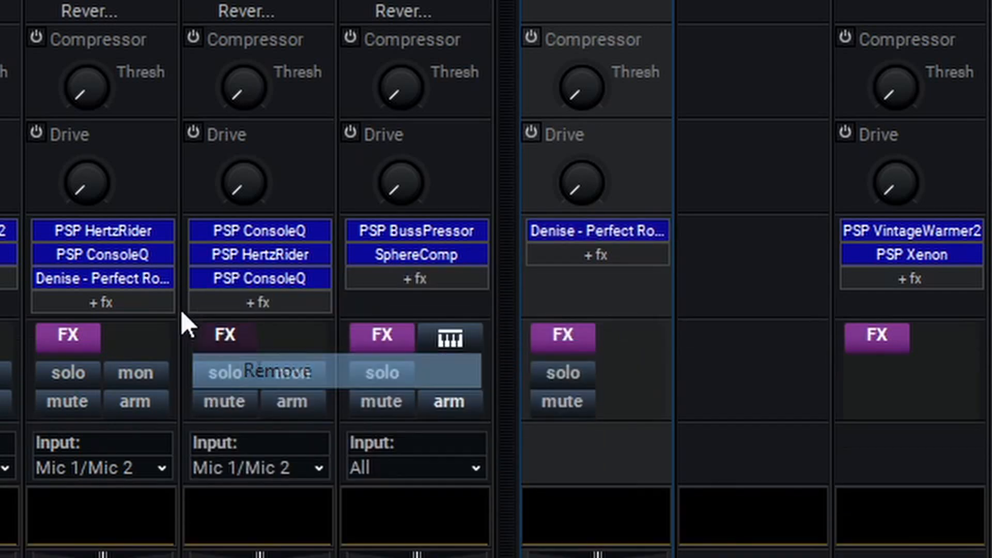
right_click(137, 279)
click(164, 348)
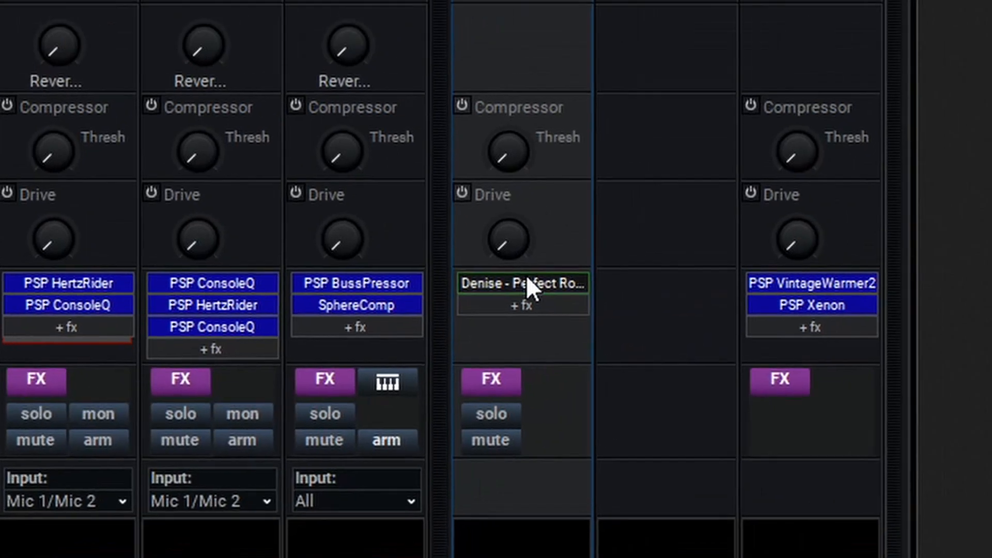
Step: Set the Perfect Room mix on the Reverb Send track to 100%, close the plugin and check the mixer's display options
click(602, 229)
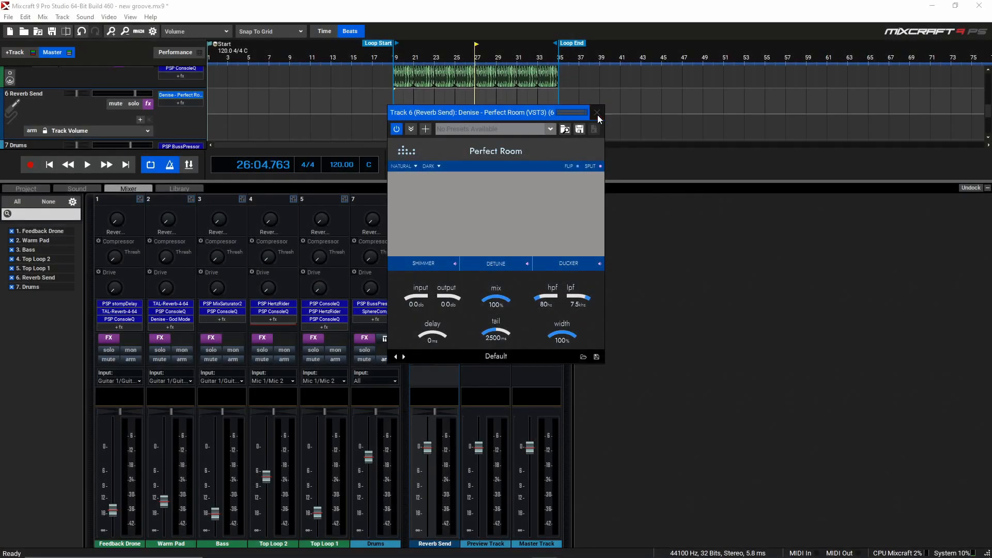
click(596, 112)
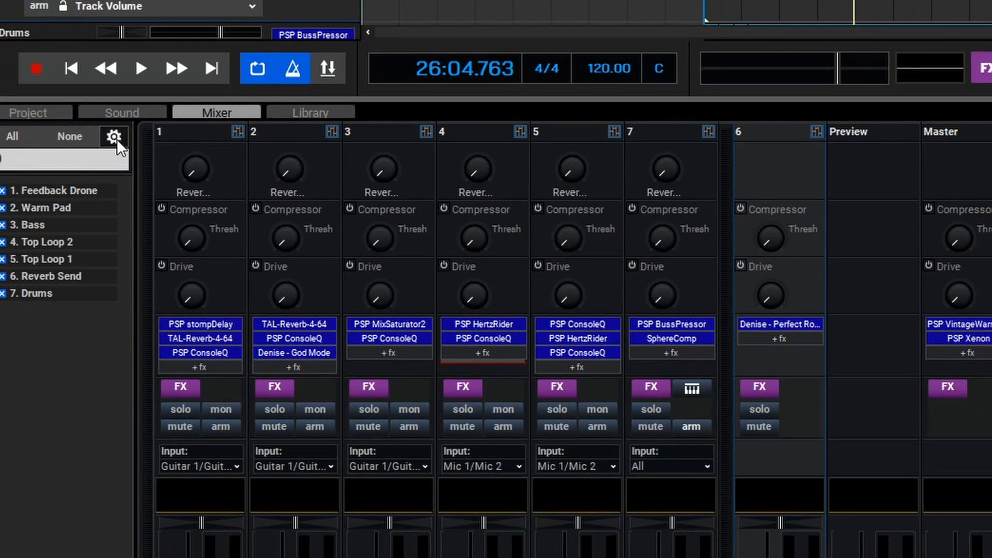
click(117, 139)
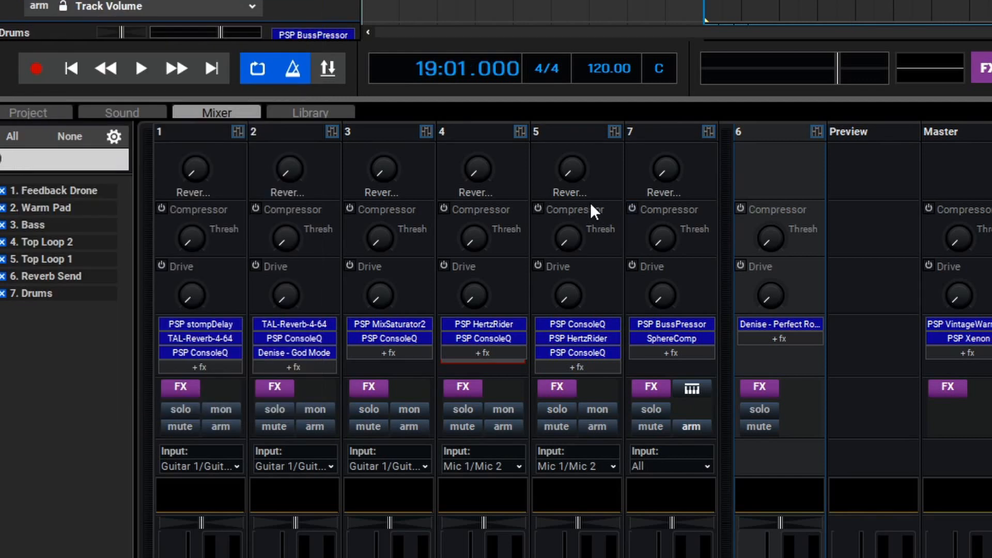
Step: Raise the reverb send amounts on Drums, Top Loop 1 and Top Loop 2, keeping Drums the lowest
drag(666, 169, 666, 166)
drag(571, 169, 587, 100)
drag(474, 169, 488, 107)
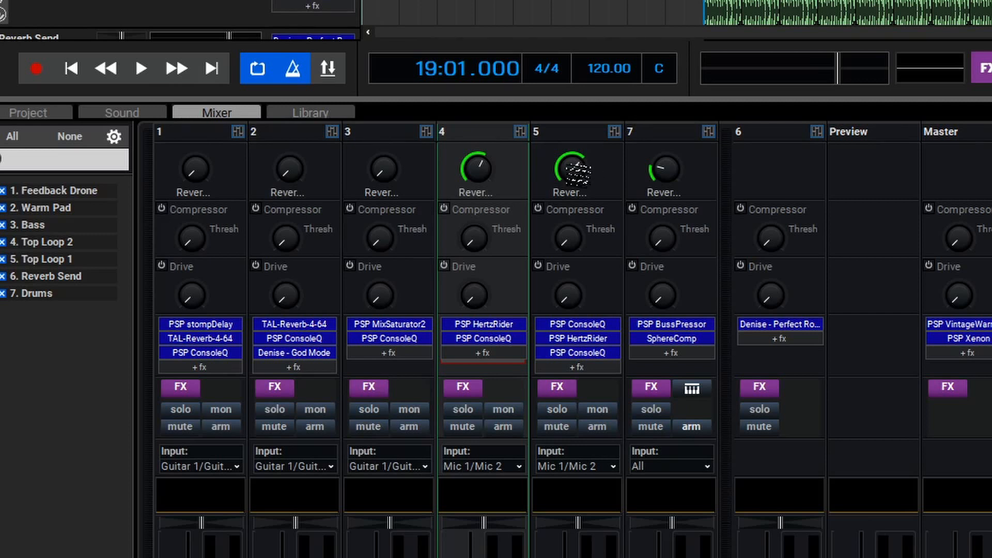
Step: Play the loop while lowering the reverb sends of Top Loop 1 and Top Loop 2 and setting Drums to about 42, and stop playback
key(space)
drag(666, 169, 657, 189)
drag(571, 169, 585, 210)
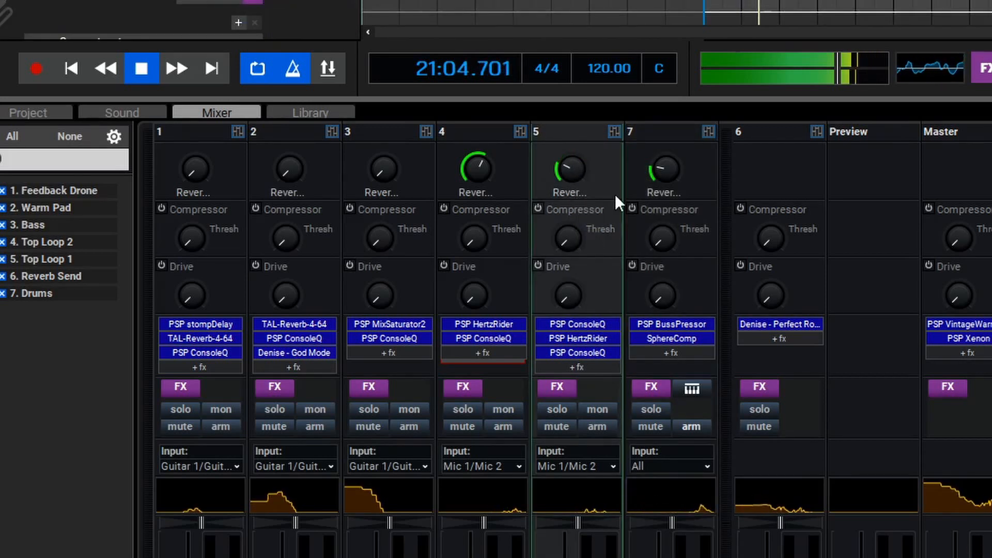
drag(668, 163, 668, 171)
drag(476, 168, 479, 193)
click(568, 173)
click(667, 170)
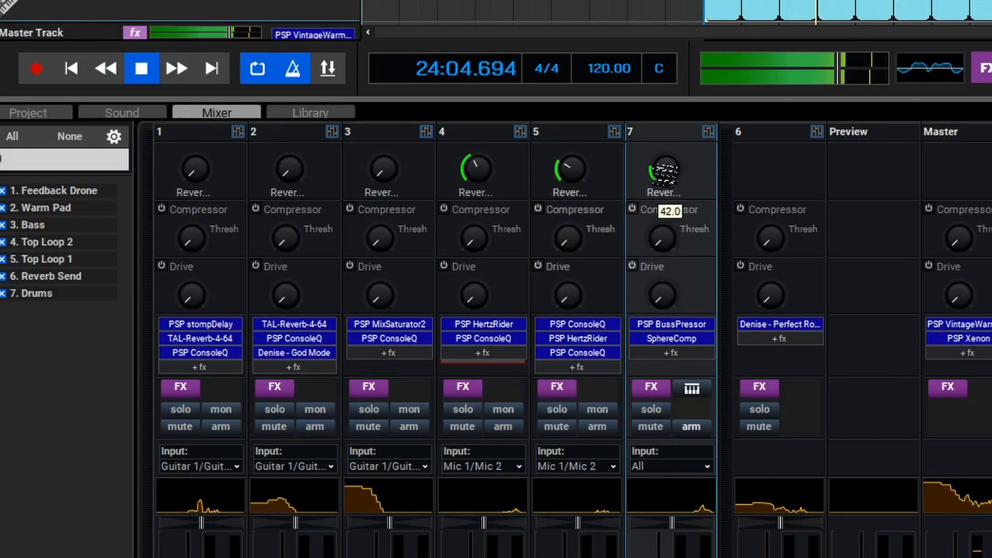
mouse_move(666, 170)
key(space)
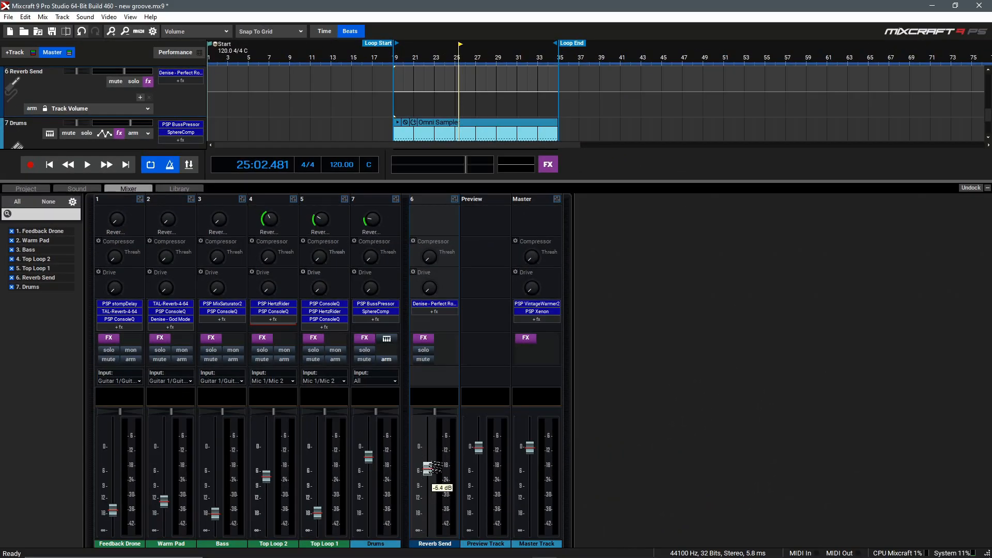
Step: Adjust the Reverb Send fader to slightly below 0 dB and add PSP ConsoleQ after Perfect Room on that track
drag(433, 469, 433, 457)
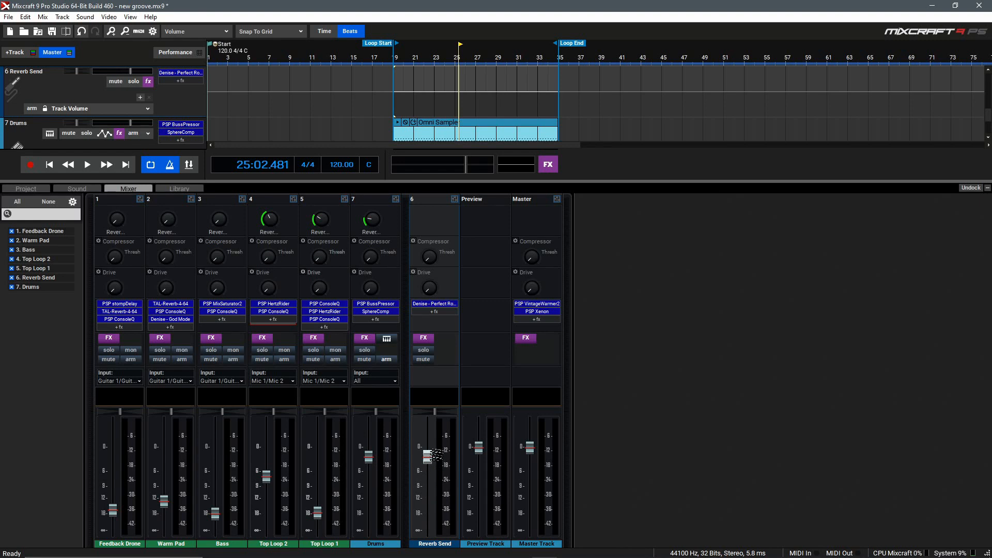
click(436, 312)
click(442, 340)
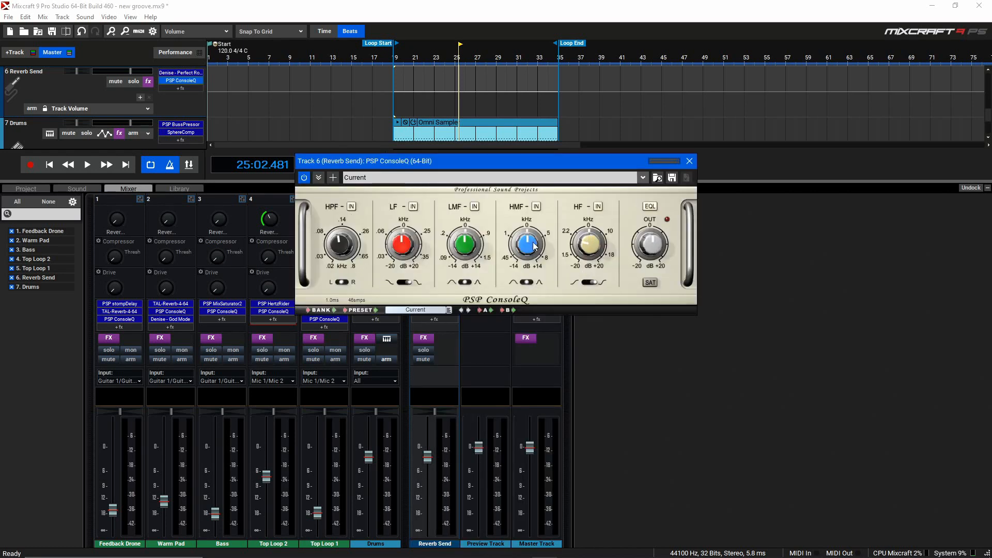
click(689, 160)
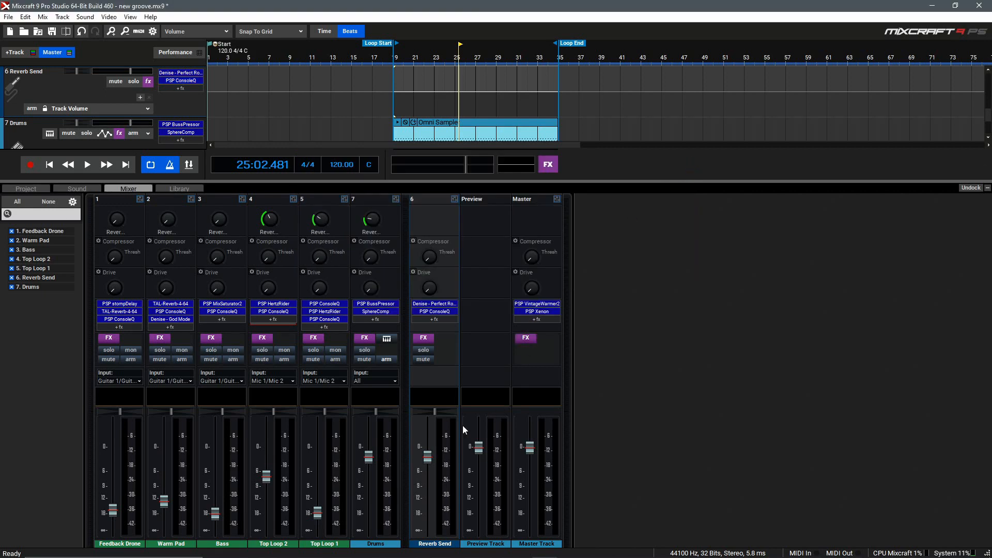
Step: Pull the Reverb Send fader all the way down, raise it to slightly below 0 dB during playback, and stop
drag(435, 461, 429, 543)
key(space)
drag(427, 530, 429, 462)
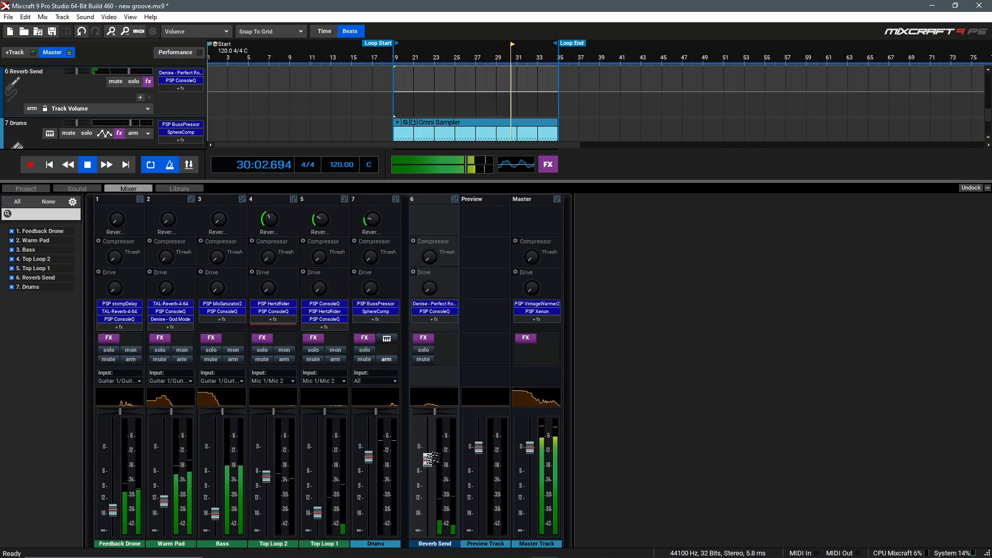
key(space)
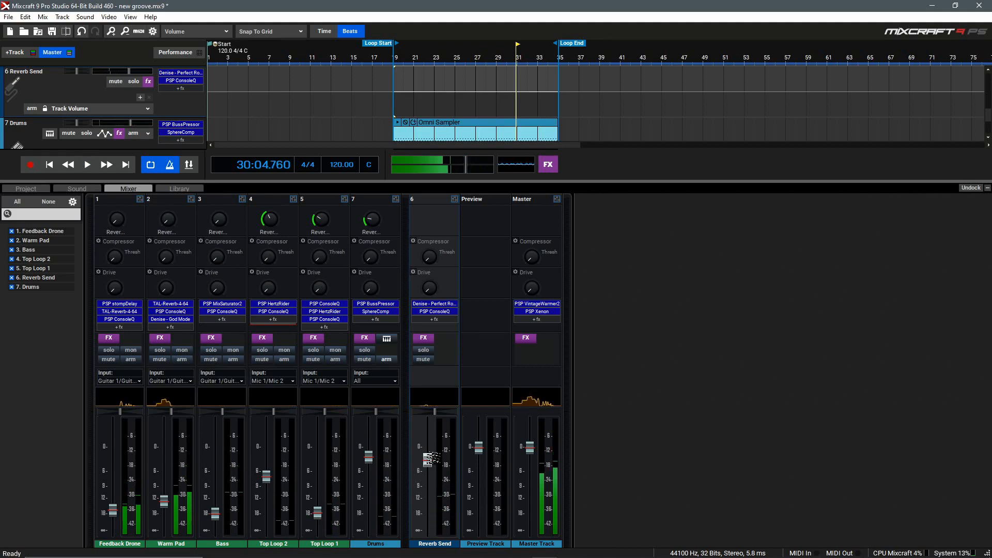